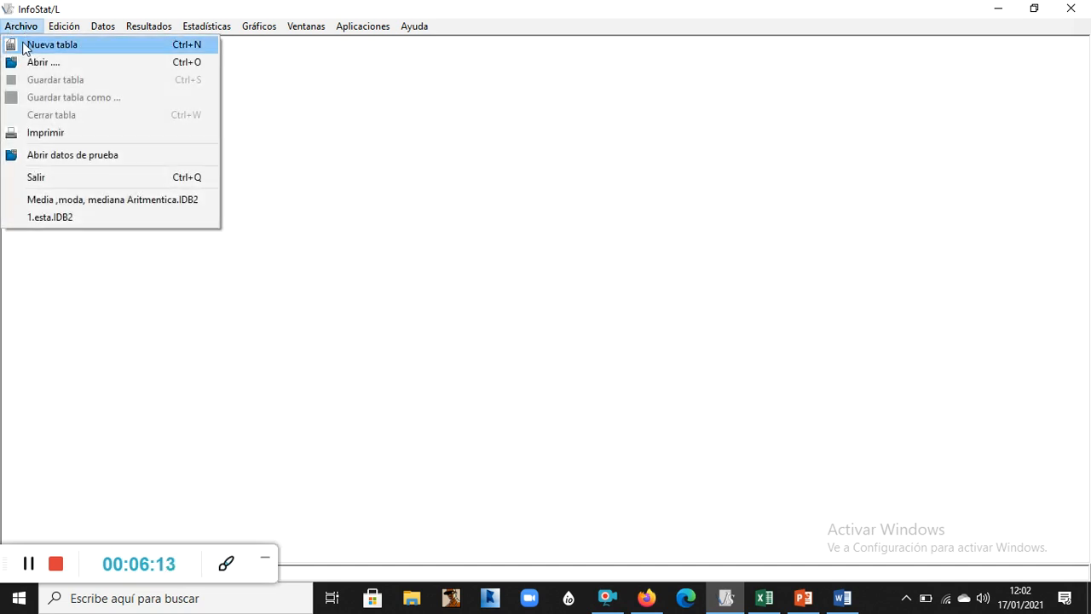
Create a new data table, and copy the grades in cells A1:A40 of the Calificaciones Finales workbook in Excel.
{"action": "left_click", "coordinate": [29, 47]}
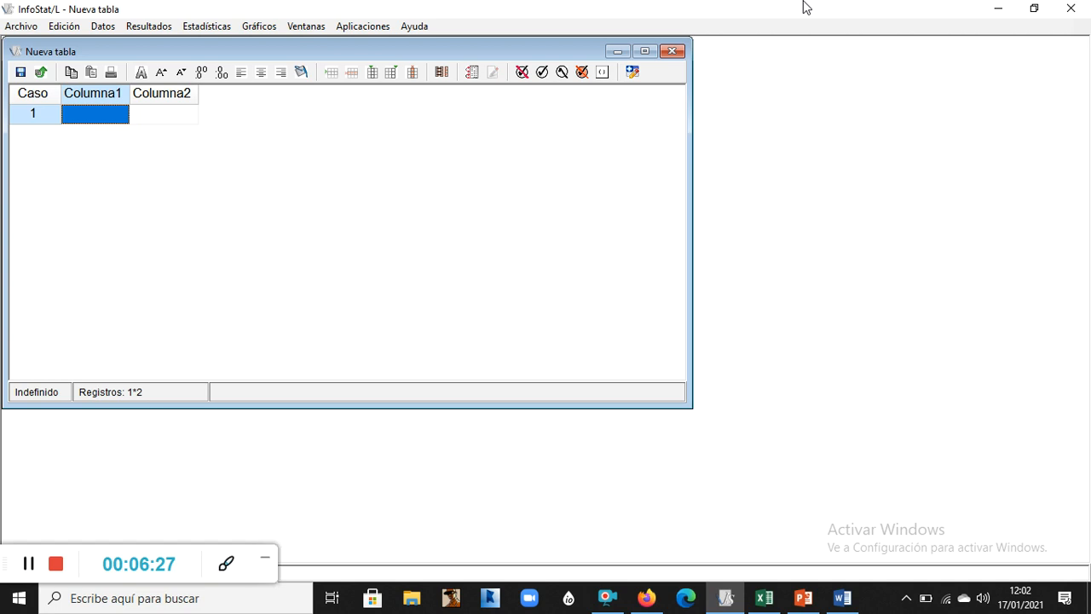
{"action": "left_click", "coordinate": [1008, 11]}
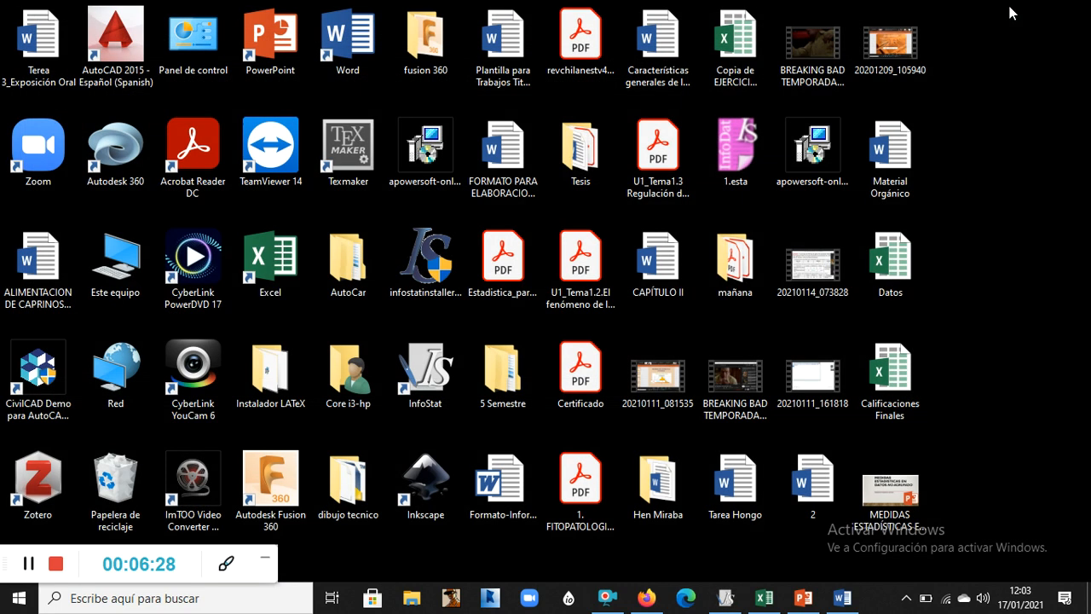
{"action": "left_click", "coordinate": [760, 600]}
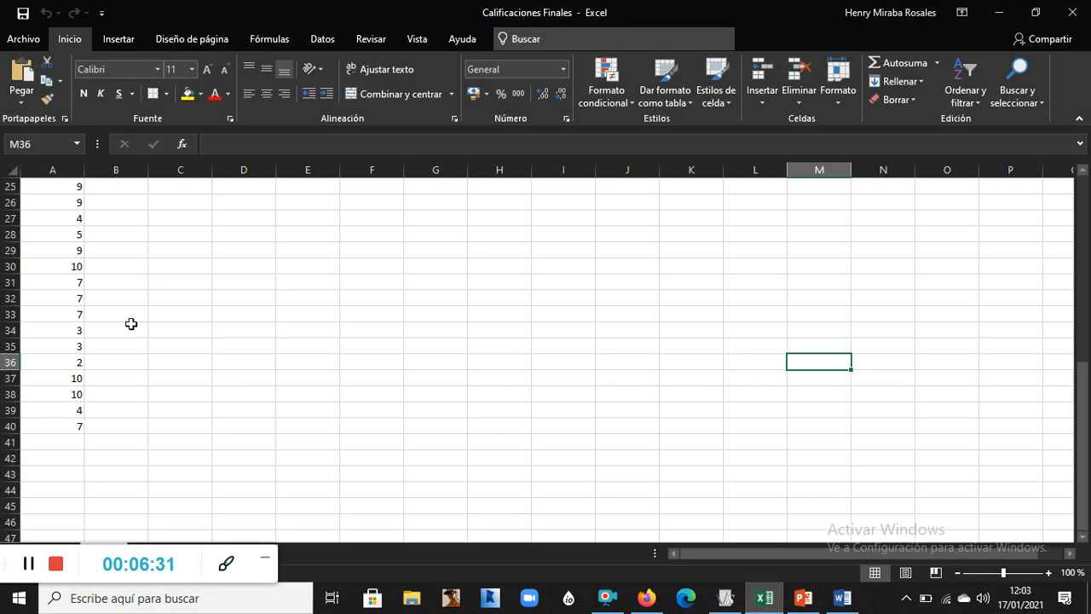
{"action": "scroll", "coordinate": [81, 382], "scroll_direction": "up", "scroll_amount": 8}
{"action": "left_click_drag", "start_coordinate": [39, 187], "coordinate": [76, 489]}
{"action": "key", "text": "ctrl+c"}
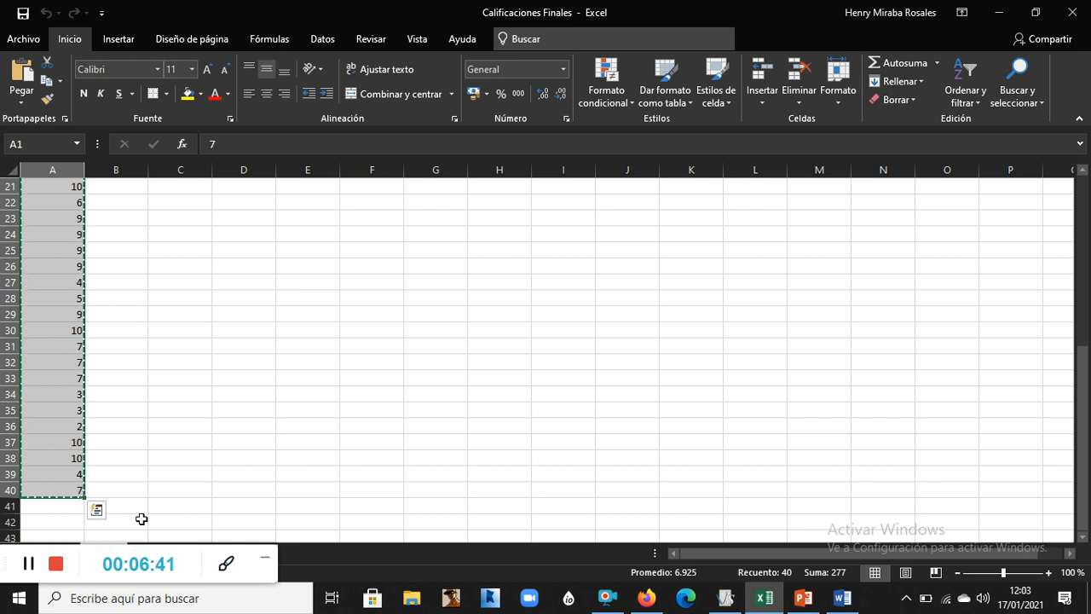
Switch to InfoStat, paste the copied grades into the first column of the new table and look through the pasted rows.
{"action": "left_click", "coordinate": [722, 601]}
{"action": "key", "text": "ctrl+v"}
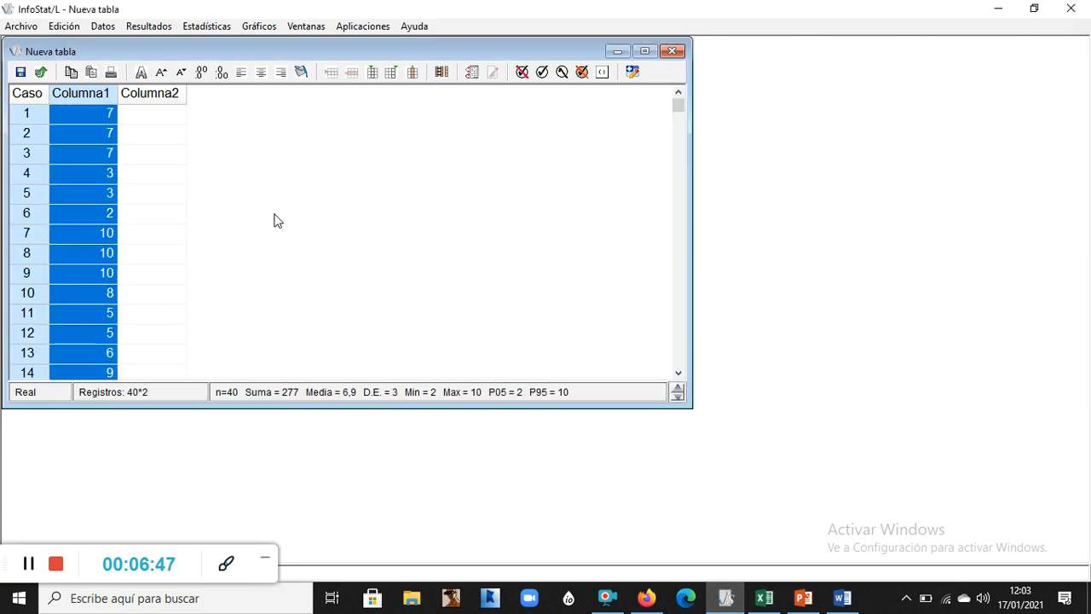
{"action": "scroll", "coordinate": [54, 187], "scroll_direction": "up", "scroll_amount": 11}
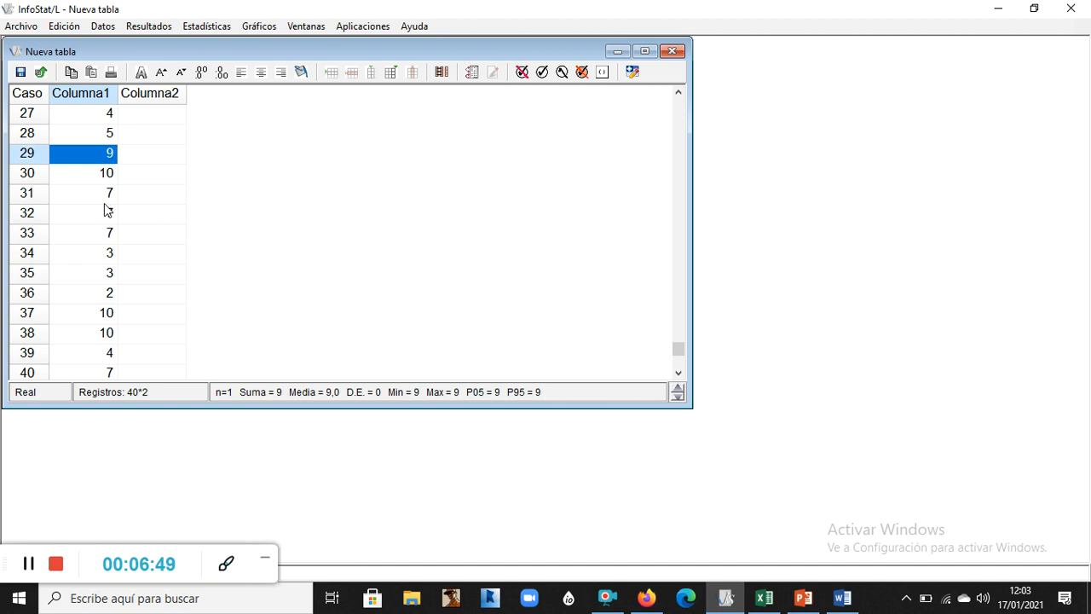
{"action": "scroll", "coordinate": [106, 209], "scroll_direction": "up", "scroll_amount": 16}
{"action": "scroll", "coordinate": [117, 211], "scroll_direction": "up", "scroll_amount": 12}
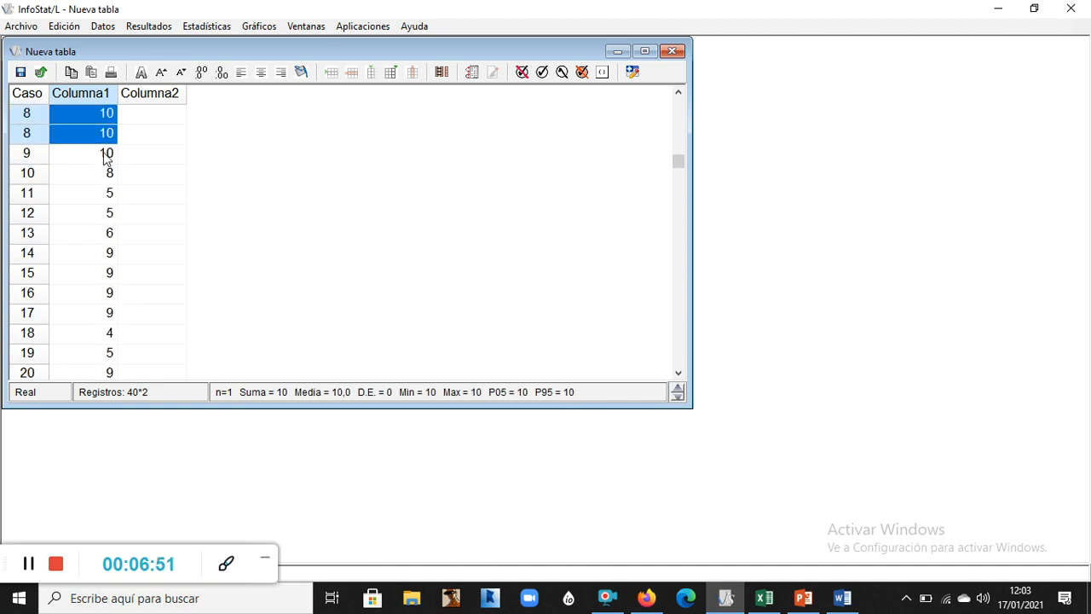
Rename the first column of the table as "Calificaciones Finales".
{"action": "left_click", "coordinate": [88, 92]}
{"action": "double_click", "coordinate": [88, 93]}
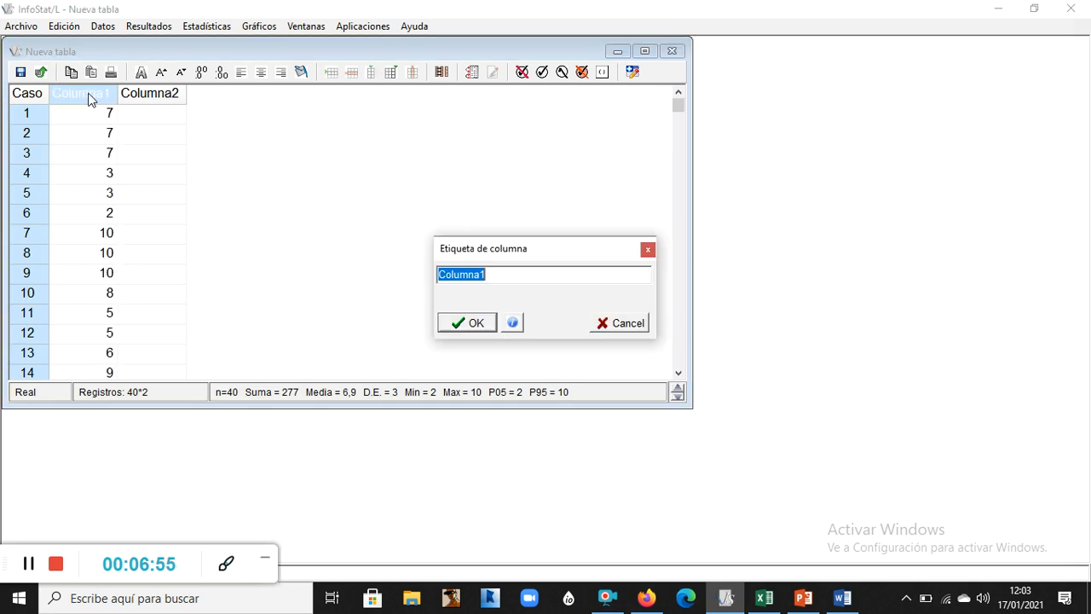
{"action": "left_click", "coordinate": [510, 277]}
{"action": "left_click_drag", "start_coordinate": [502, 274], "coordinate": [404, 271]}
{"action": "type", "text": "Calificaciones"}
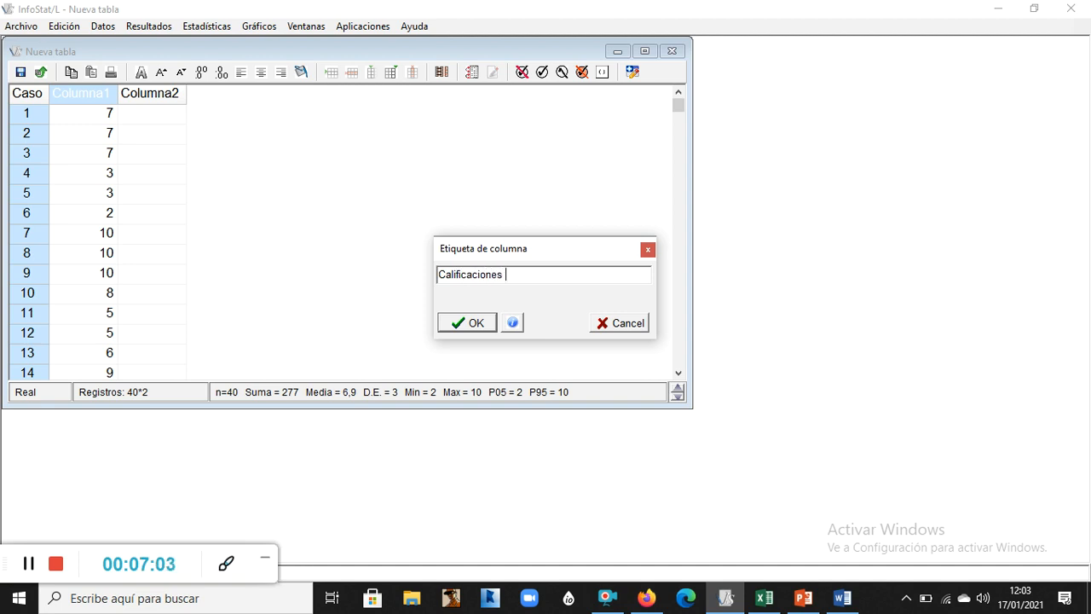
{"action": "type", "text": " Finales"}
{"action": "left_click", "coordinate": [474, 324]}
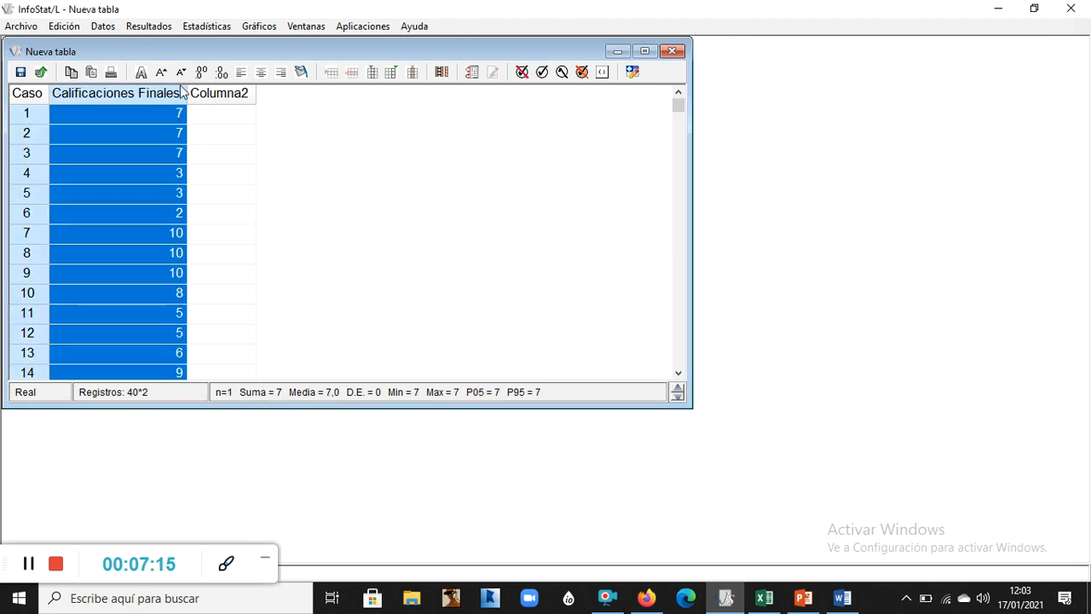
Compute the summary measures (Medidas resumen) of Calificaciones Finales with Mediana added to the preselected statistics, and minimize the results.
{"action": "left_click", "coordinate": [213, 28]}
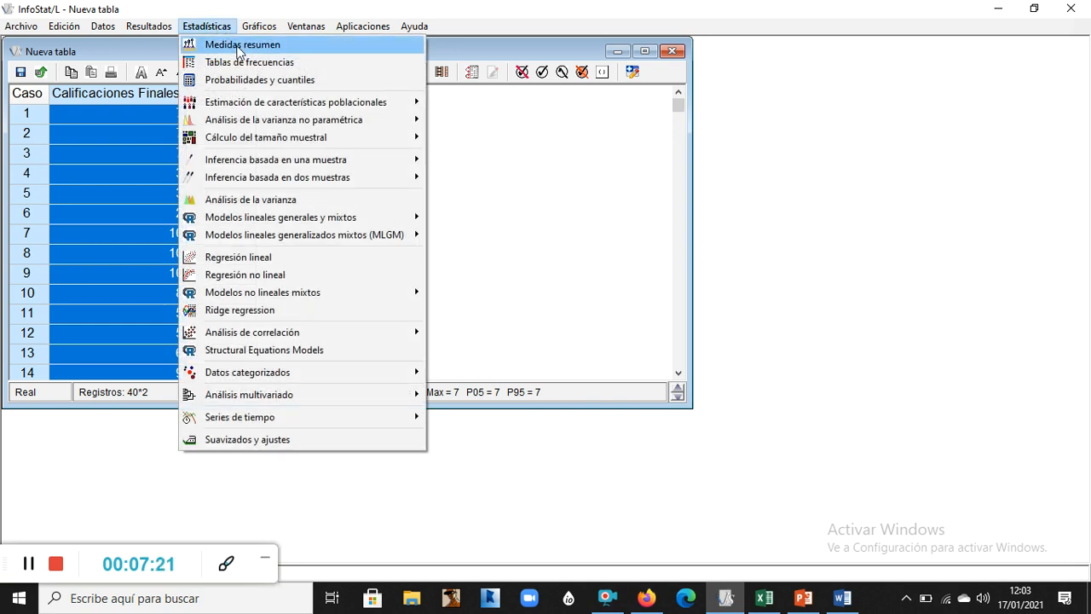
{"action": "left_click", "coordinate": [240, 47]}
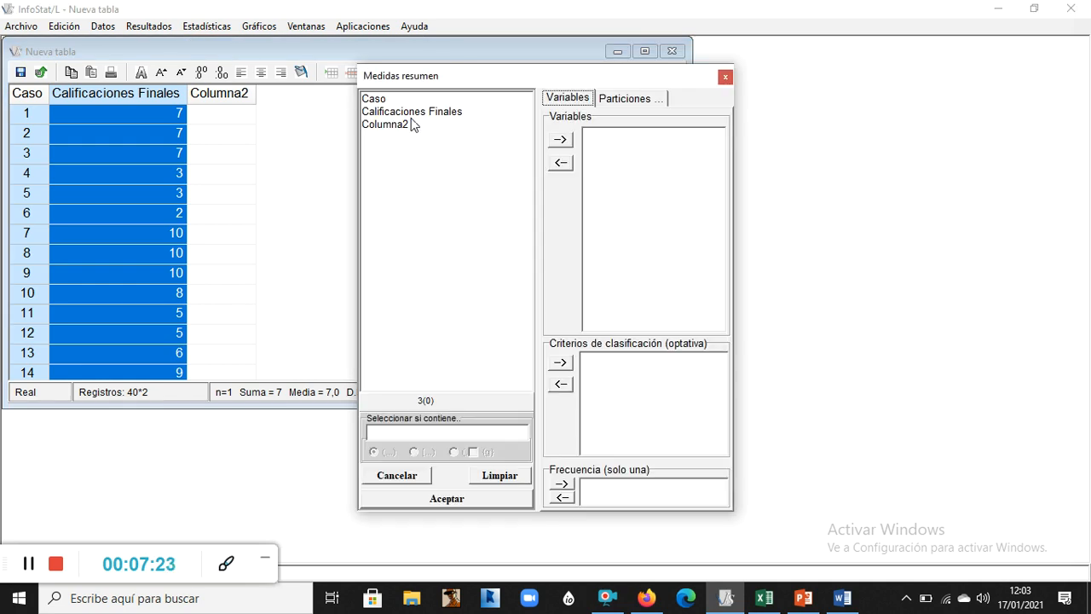
{"action": "left_click", "coordinate": [418, 115]}
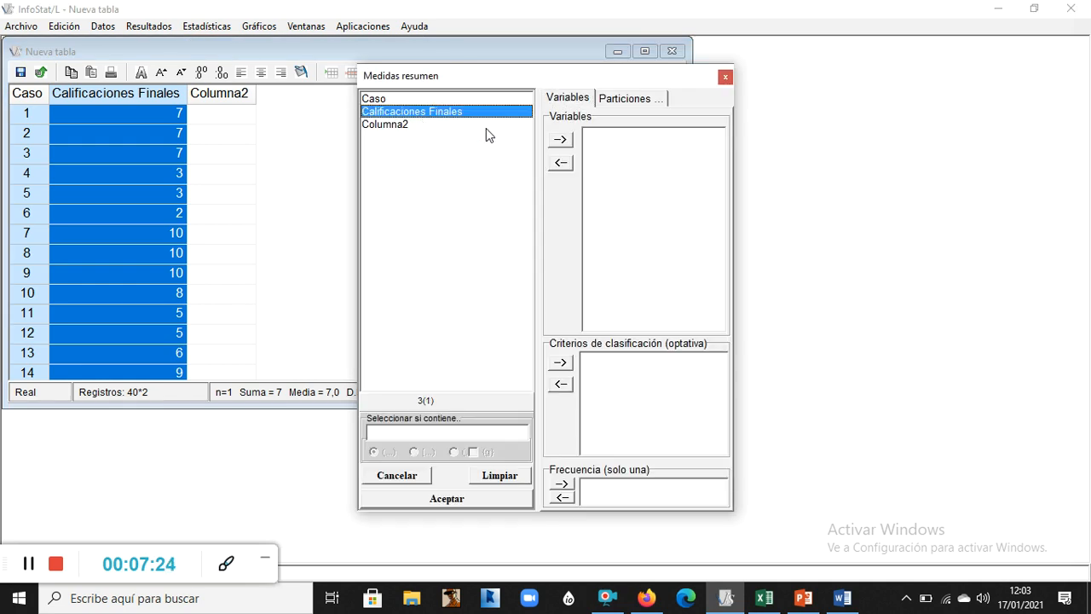
{"action": "left_click", "coordinate": [561, 141]}
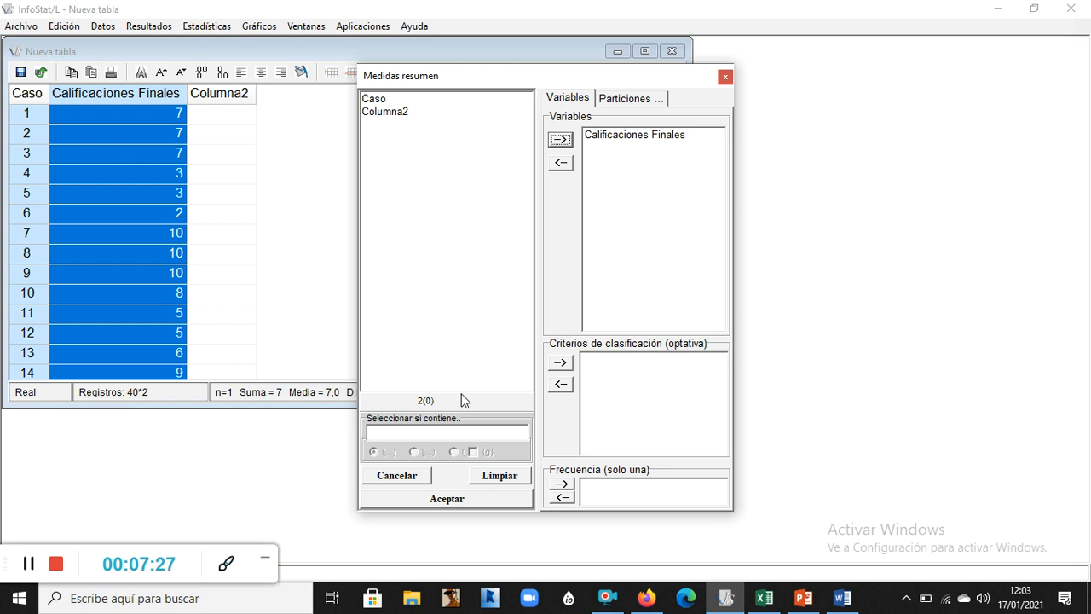
{"action": "left_click", "coordinate": [444, 501]}
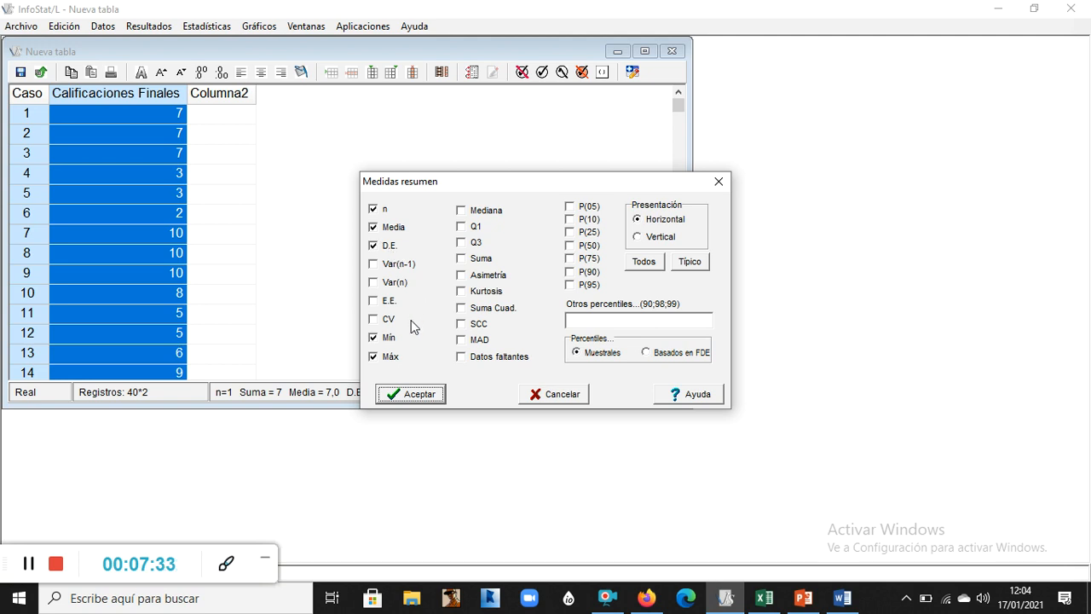
{"action": "left_click", "coordinate": [462, 210]}
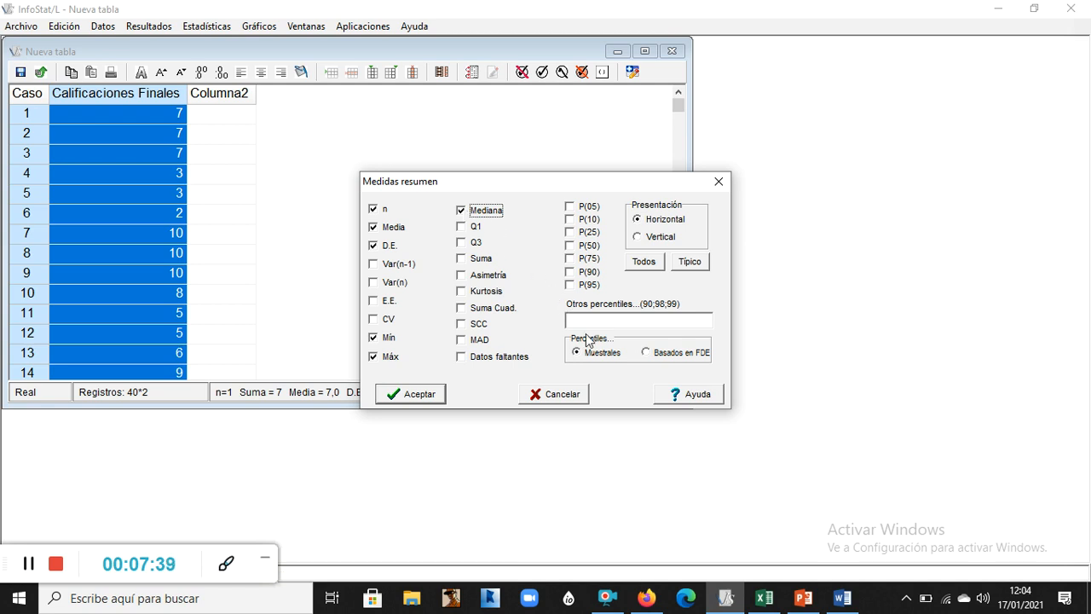
{"action": "left_click", "coordinate": [416, 395]}
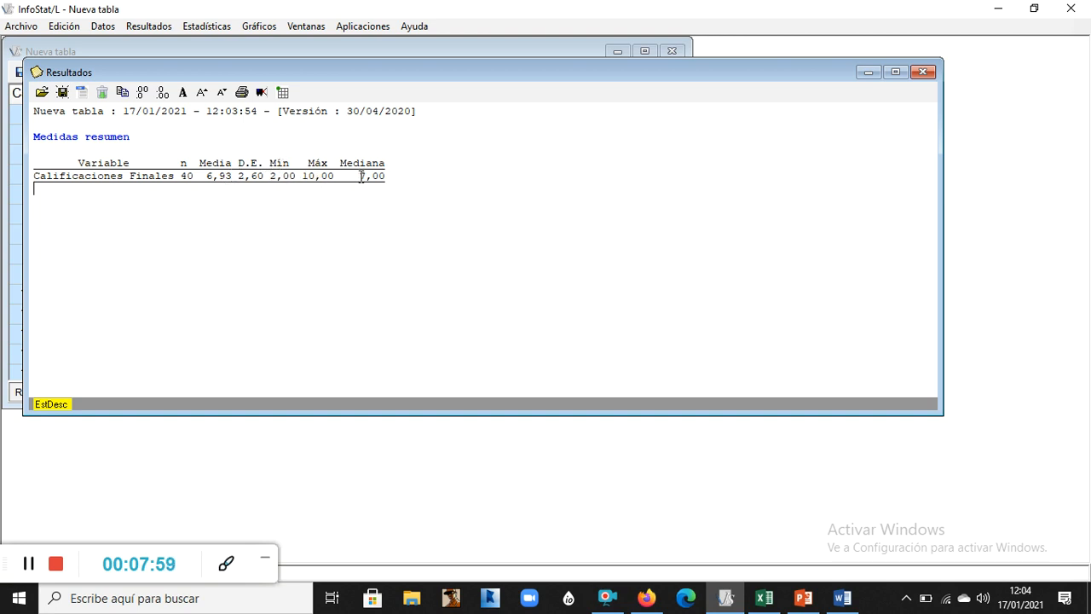
{"action": "left_click", "coordinate": [866, 73]}
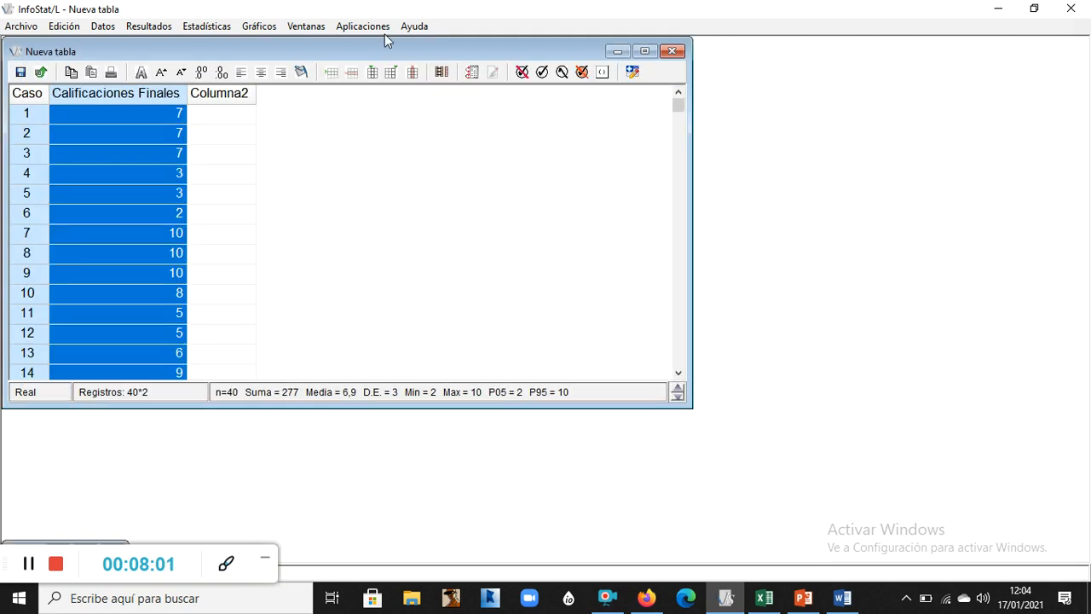
Create a histogram using Calificaciones Finales as the variable.
{"action": "left_click", "coordinate": [256, 26]}
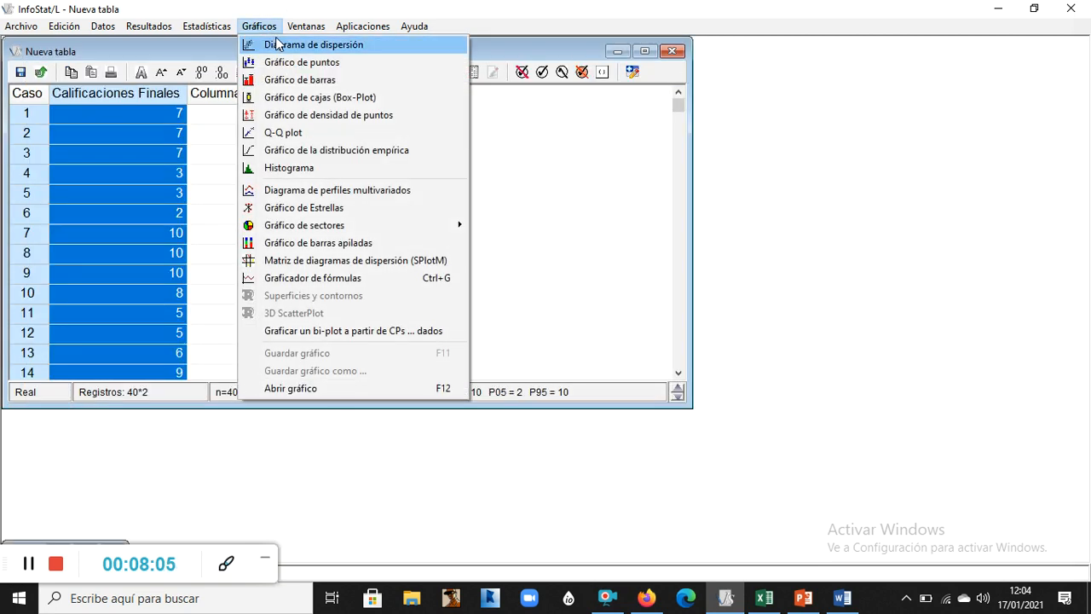
{"action": "left_click", "coordinate": [283, 169]}
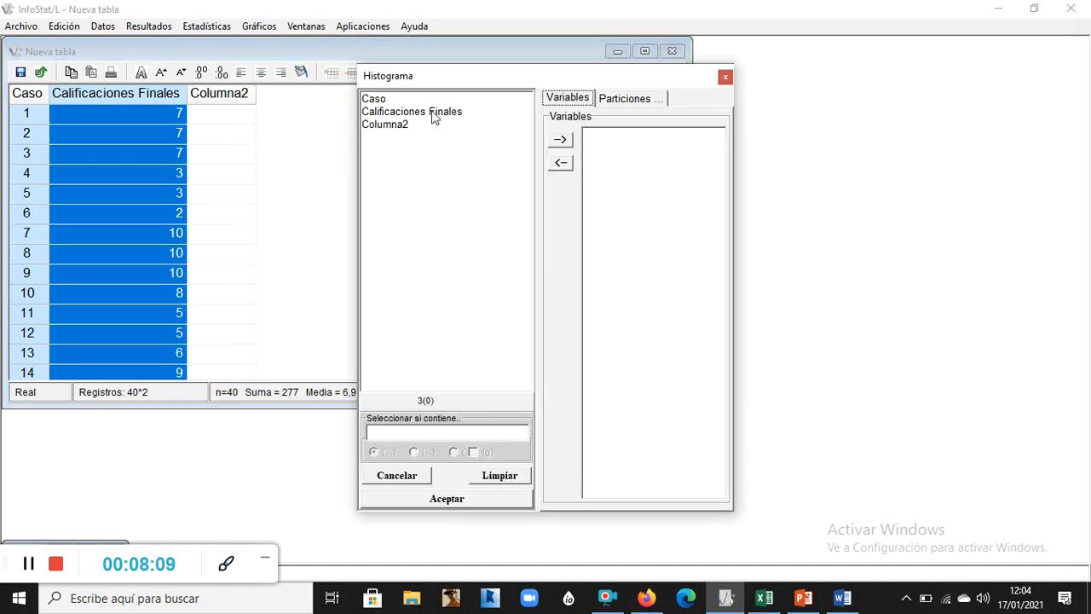
{"action": "left_click", "coordinate": [433, 112]}
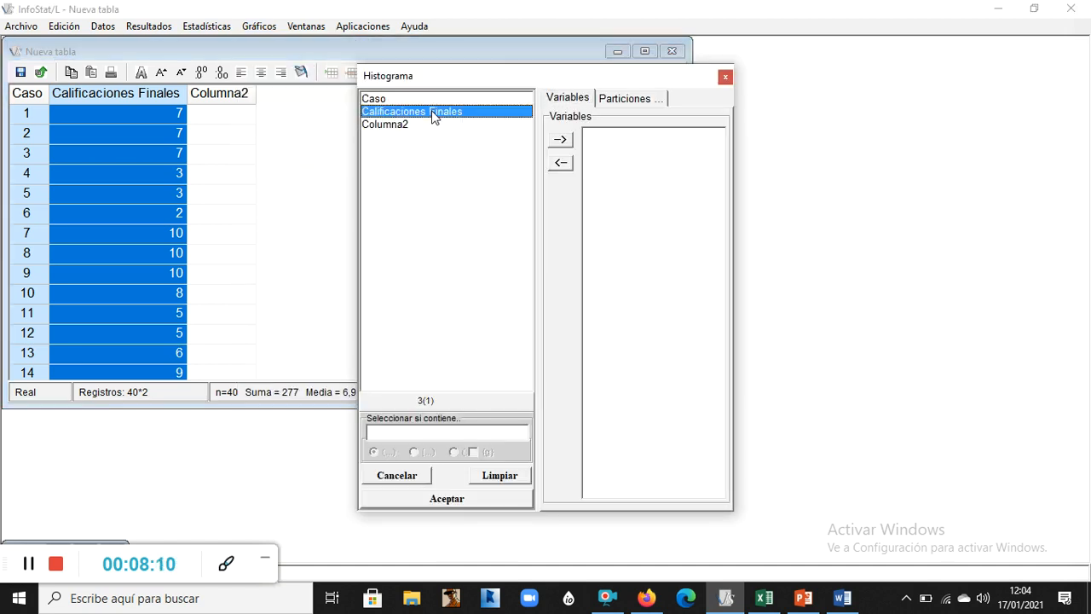
{"action": "left_click", "coordinate": [560, 141]}
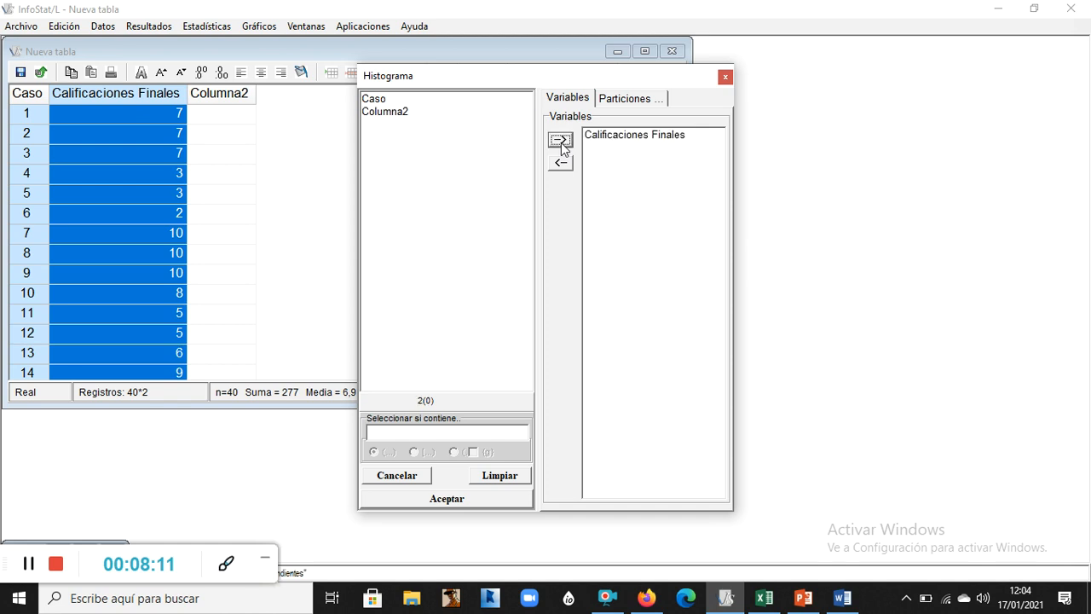
{"action": "left_click", "coordinate": [443, 499]}
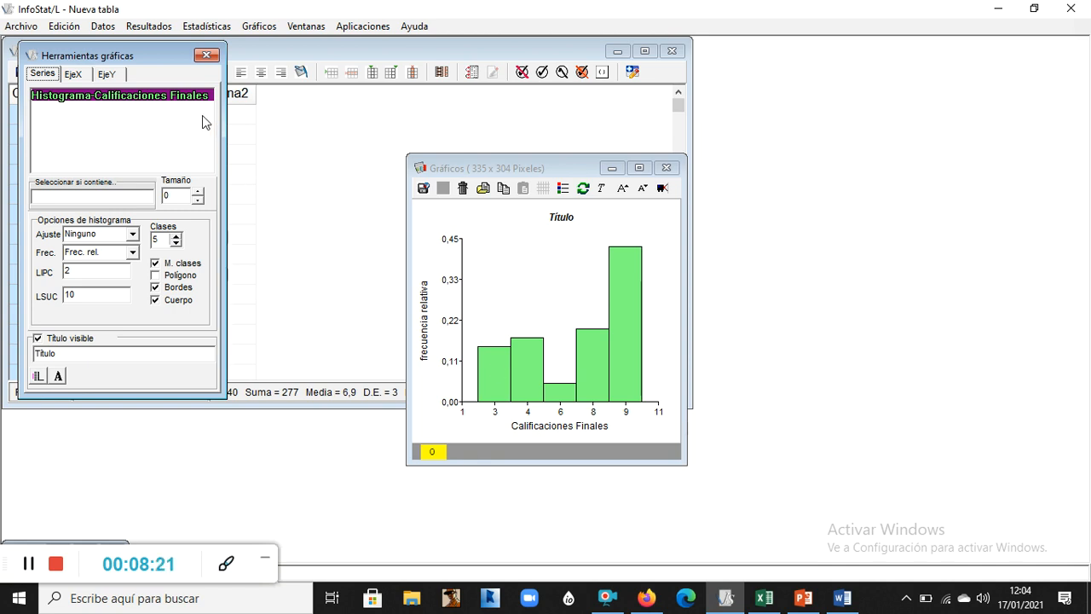
Change the histogram's title to "Calificaciones Finales del ciclo".
{"action": "double_click", "coordinate": [564, 218]}
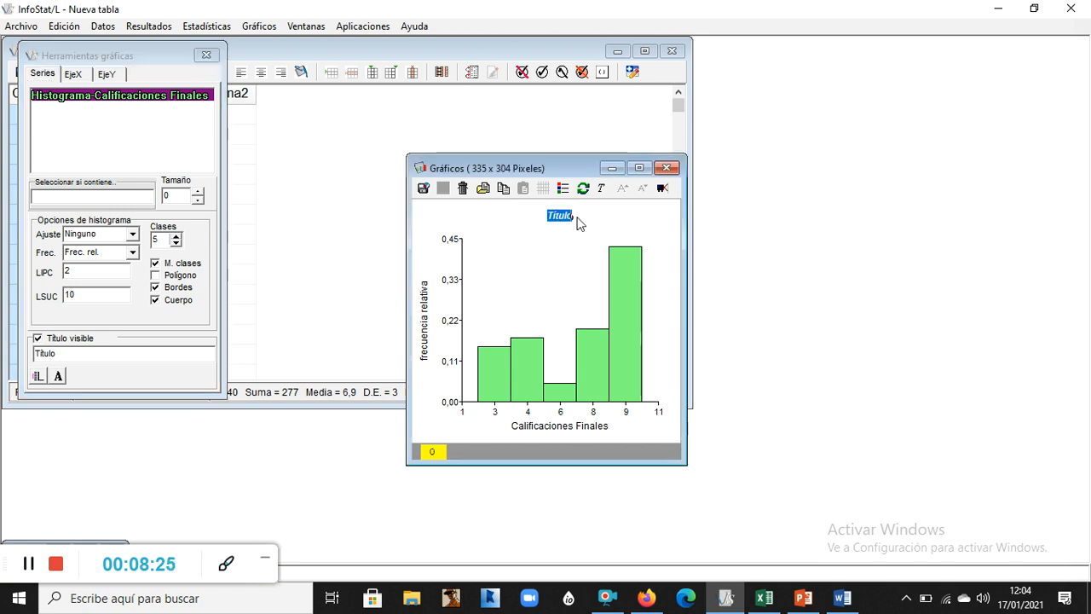
{"action": "type", "text": "Calificaciones"}
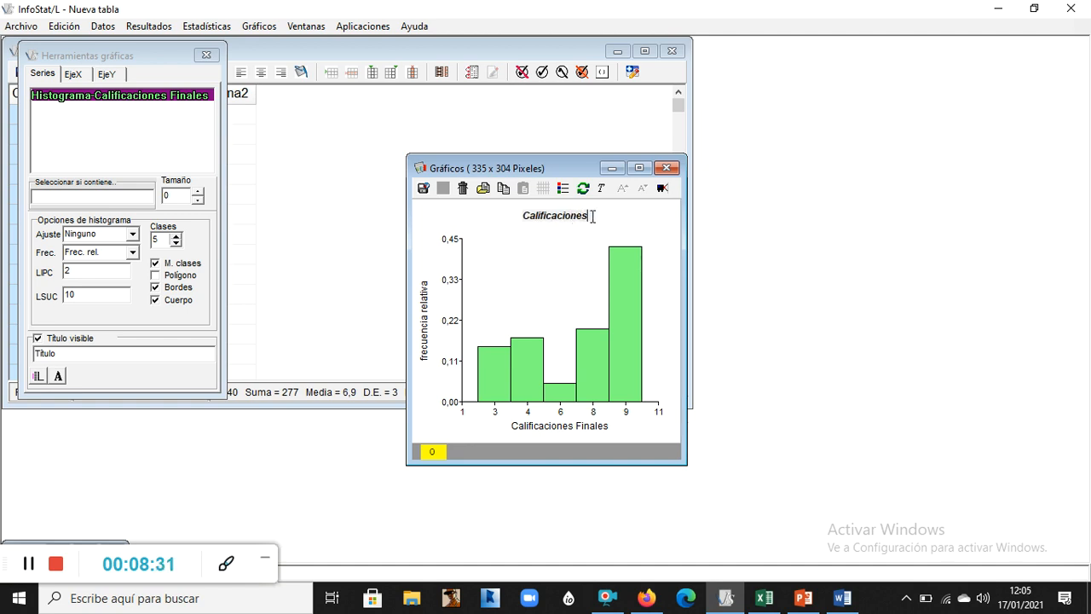
{"action": "type", "text": " Finales"}
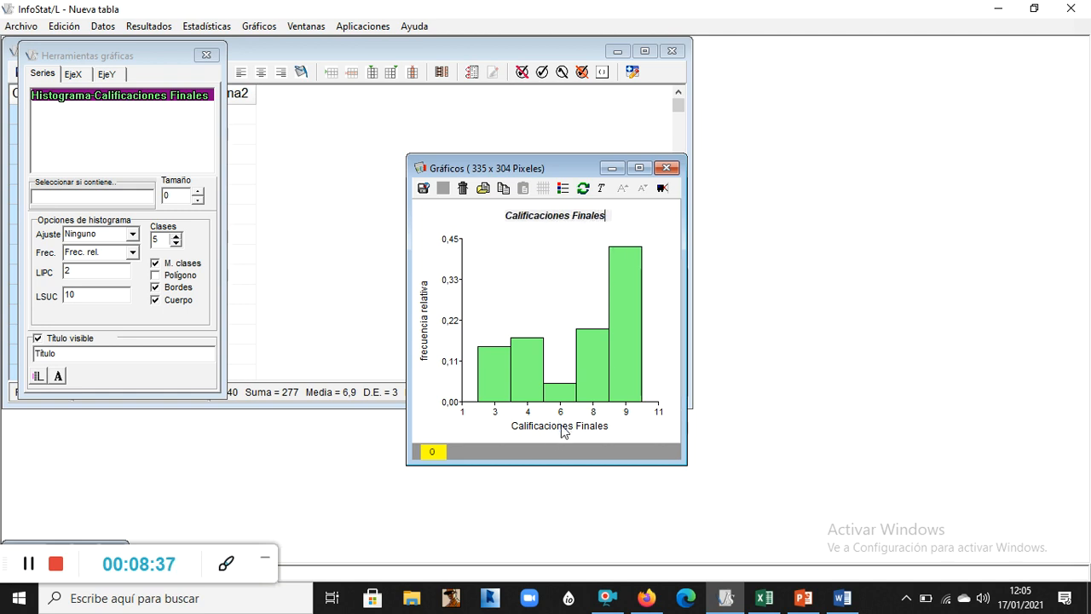
{"action": "type", "text": "del cicl"}
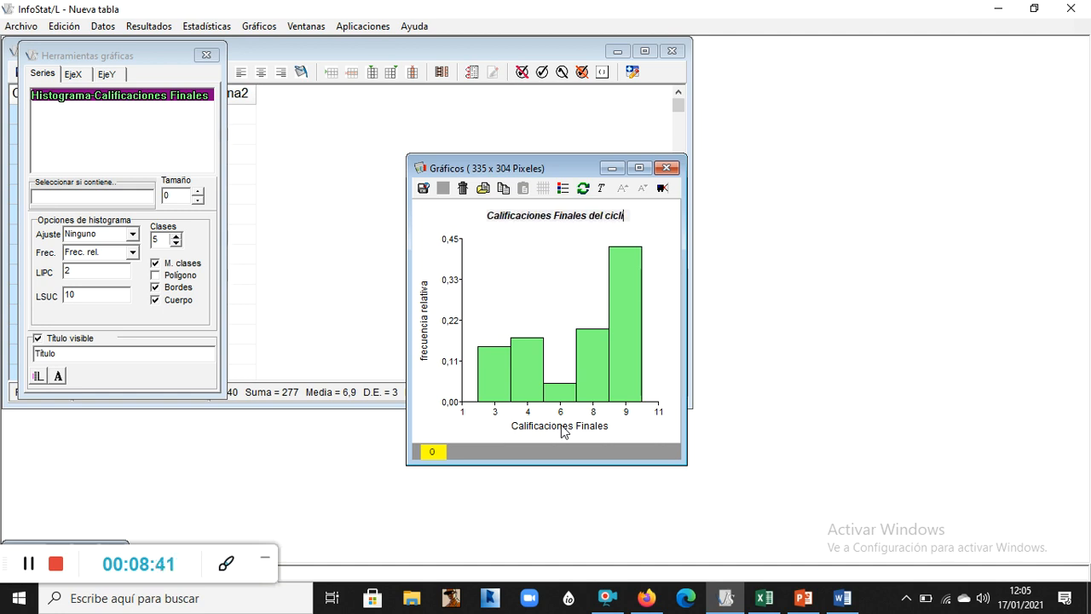
{"action": "type", "text": "o"}
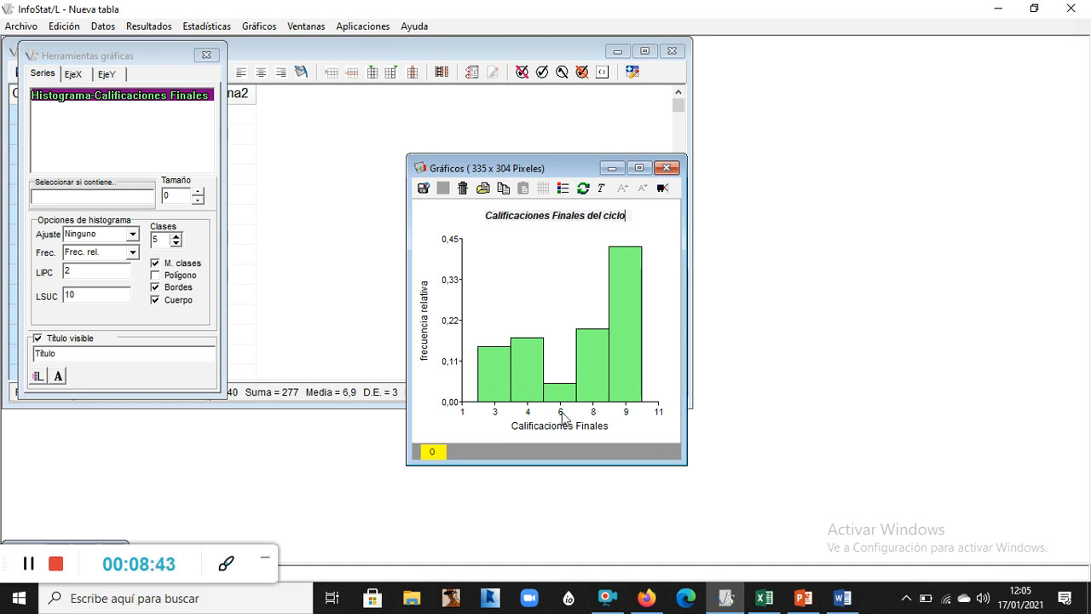
{"action": "left_click", "coordinate": [562, 435]}
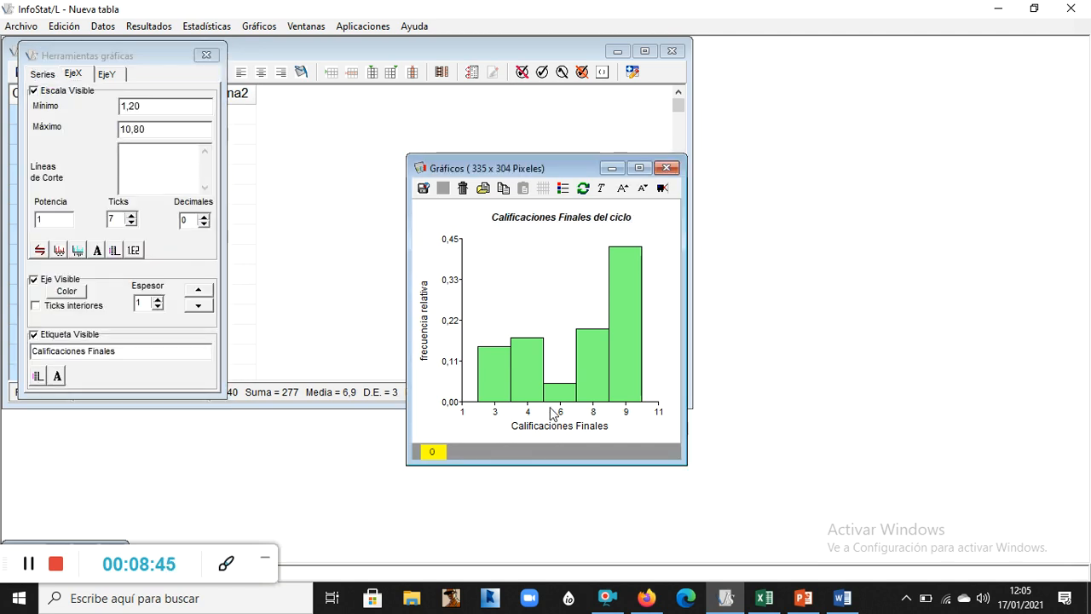
Change the histogram's vertical axis label to "No.Estudiantes".
{"action": "double_click", "coordinate": [424, 338]}
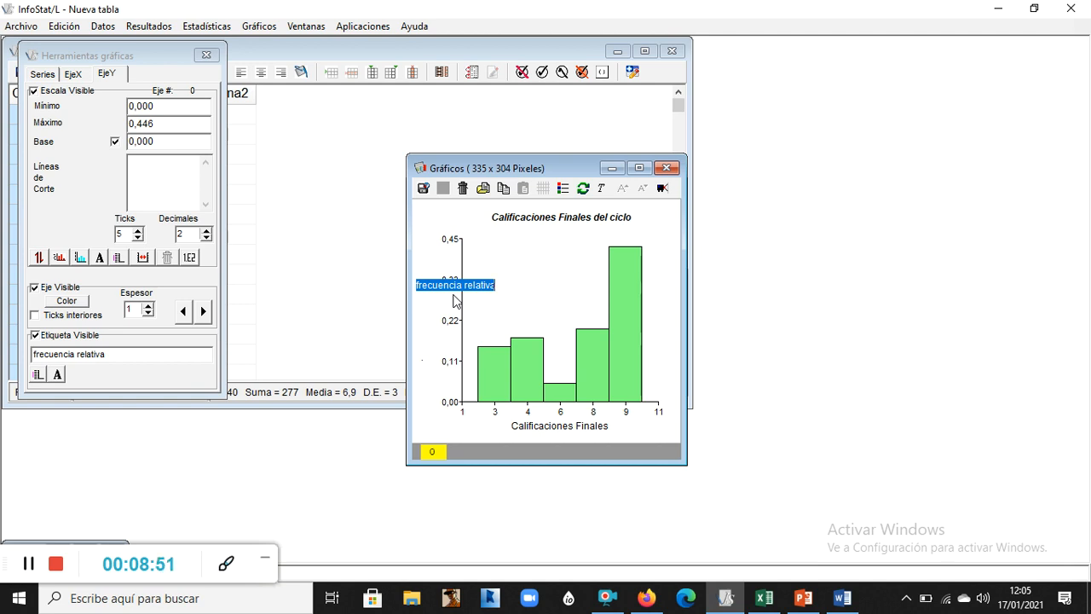
{"action": "type", "text": "No.E"}
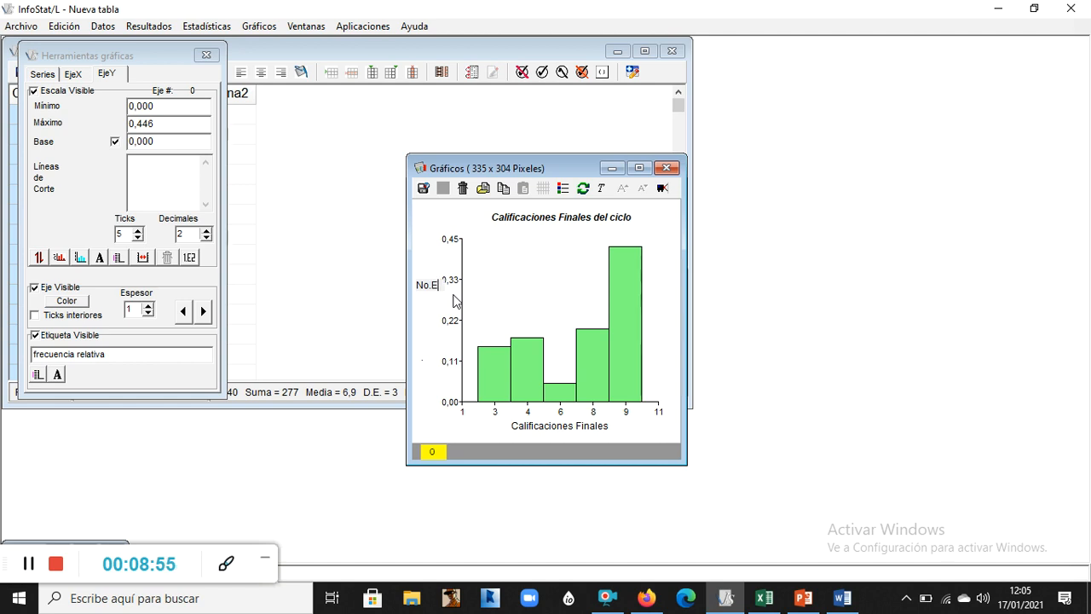
{"action": "type", "text": "studiantes"}
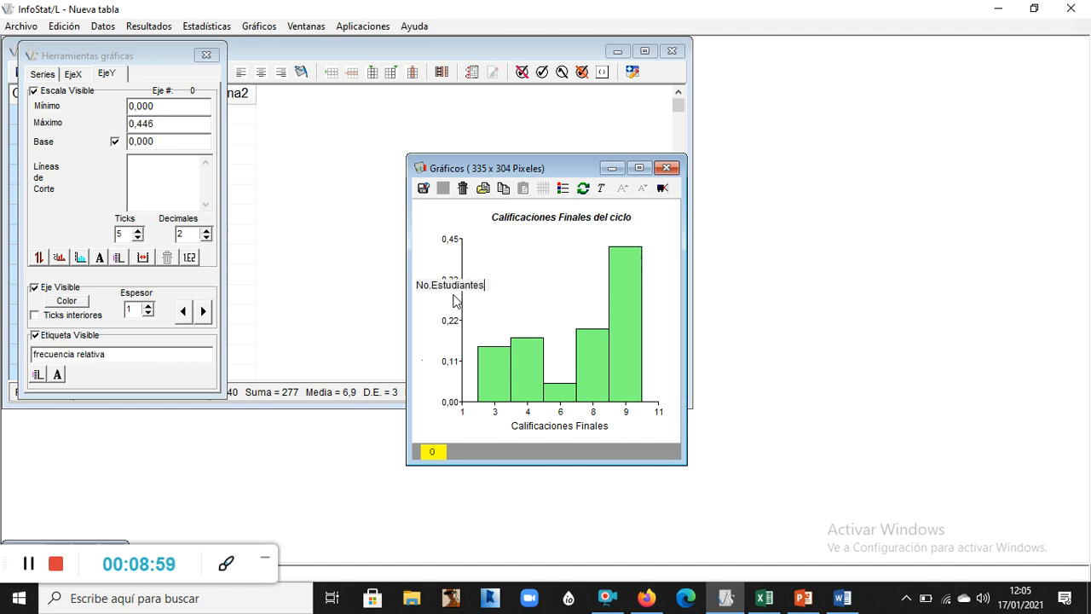
Set the histogram series to show absolute frequencies (Frec. abs.).
{"action": "left_click", "coordinate": [43, 75]}
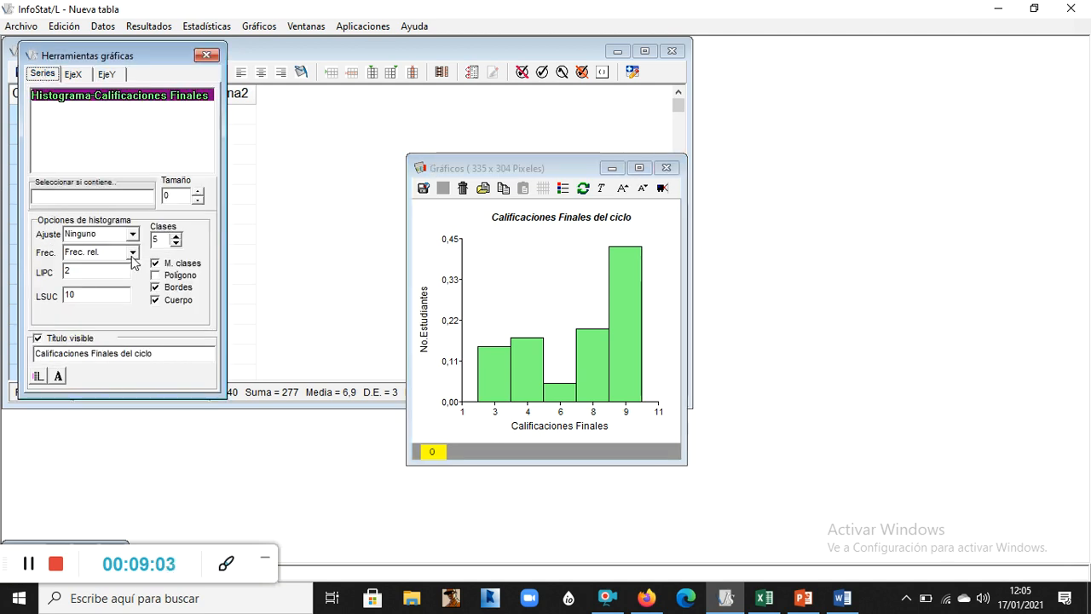
{"action": "left_click", "coordinate": [132, 253]}
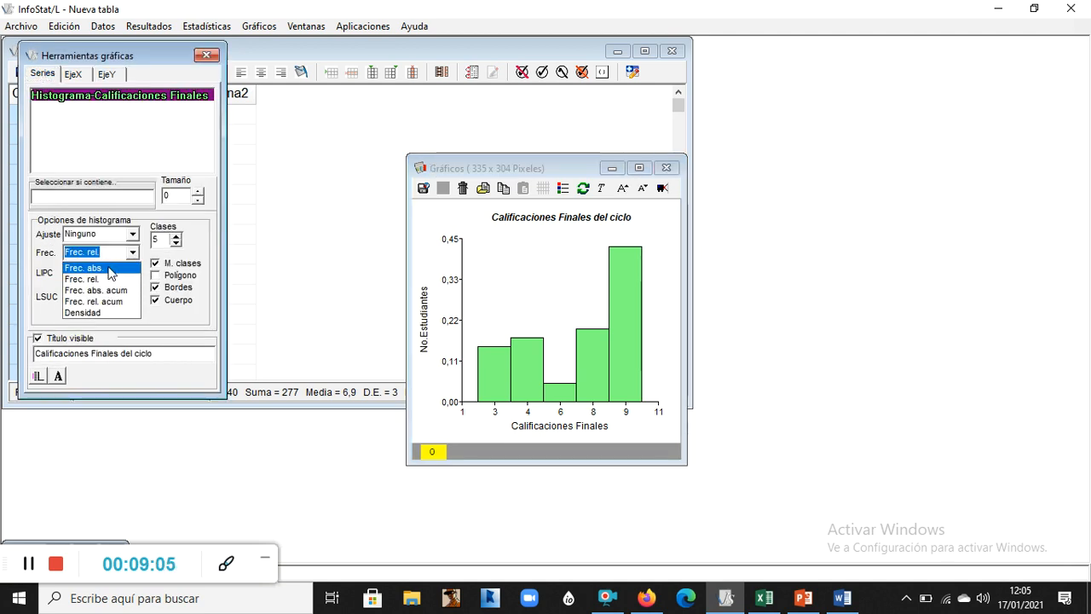
{"action": "left_click", "coordinate": [108, 269]}
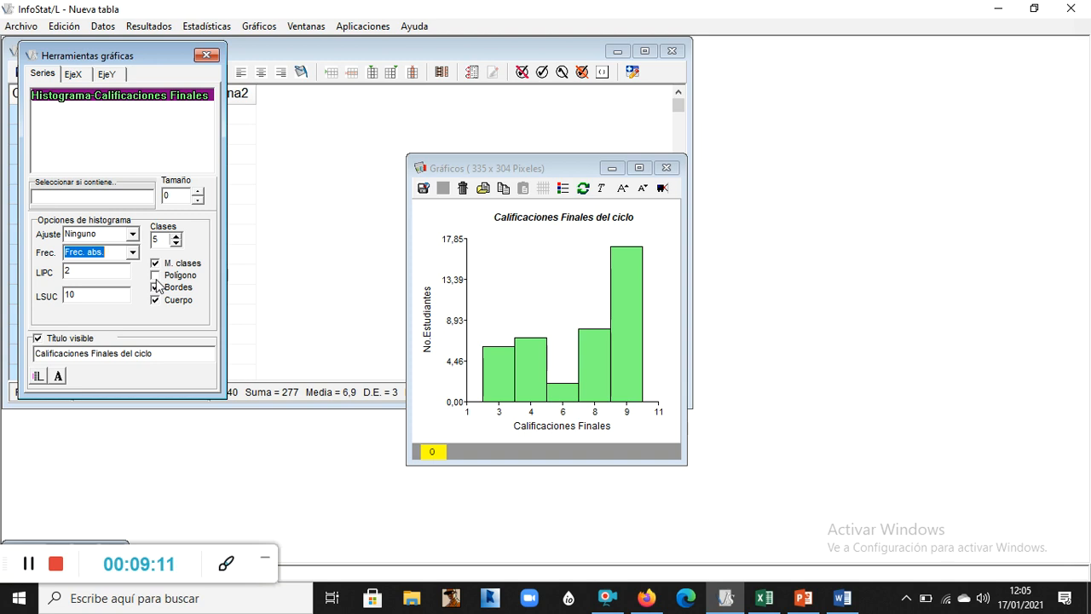
Overlay the frequency polygon on the histogram and set the horizontal axis to 13 ticks.
{"action": "left_click", "coordinate": [155, 276]}
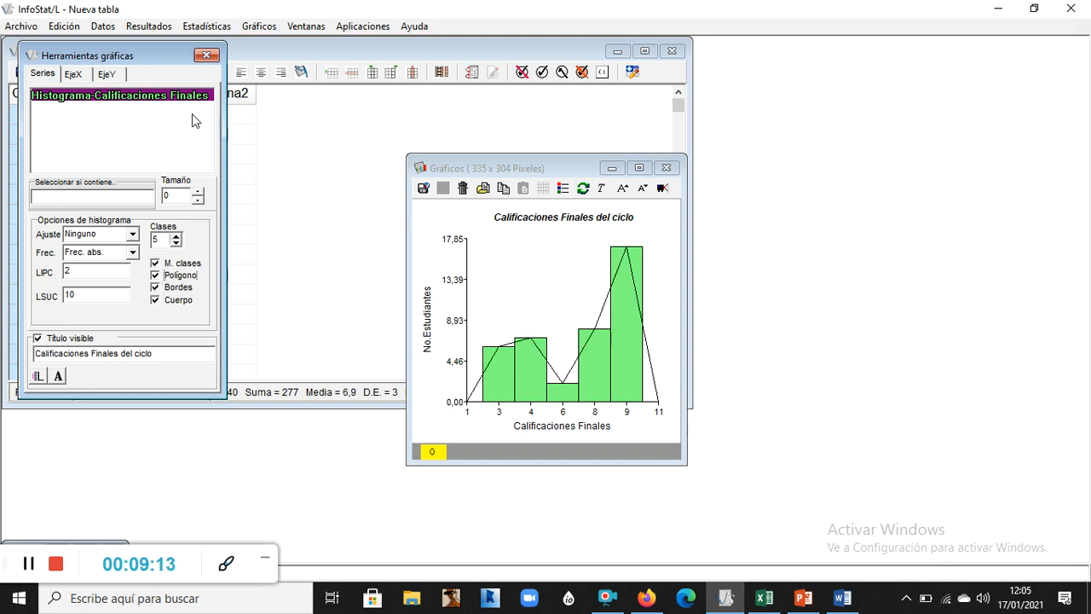
{"action": "left_click", "coordinate": [75, 77]}
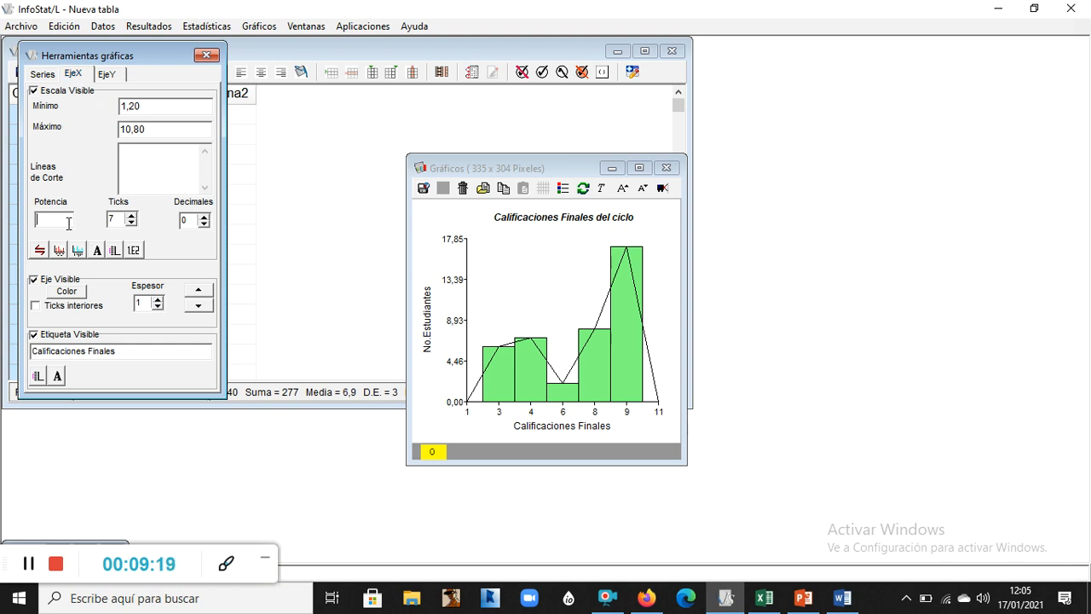
{"action": "left_click", "coordinate": [132, 215]}
{"action": "left_click", "coordinate": [132, 216]}
{"action": "left_click", "coordinate": [132, 216]}
{"action": "left_click", "coordinate": [132, 216]}
{"action": "left_click", "coordinate": [132, 217]}
{"action": "left_click", "coordinate": [132, 216]}
Set the histogram's vertical axis values to 0 decimals.
{"action": "left_click", "coordinate": [107, 75]}
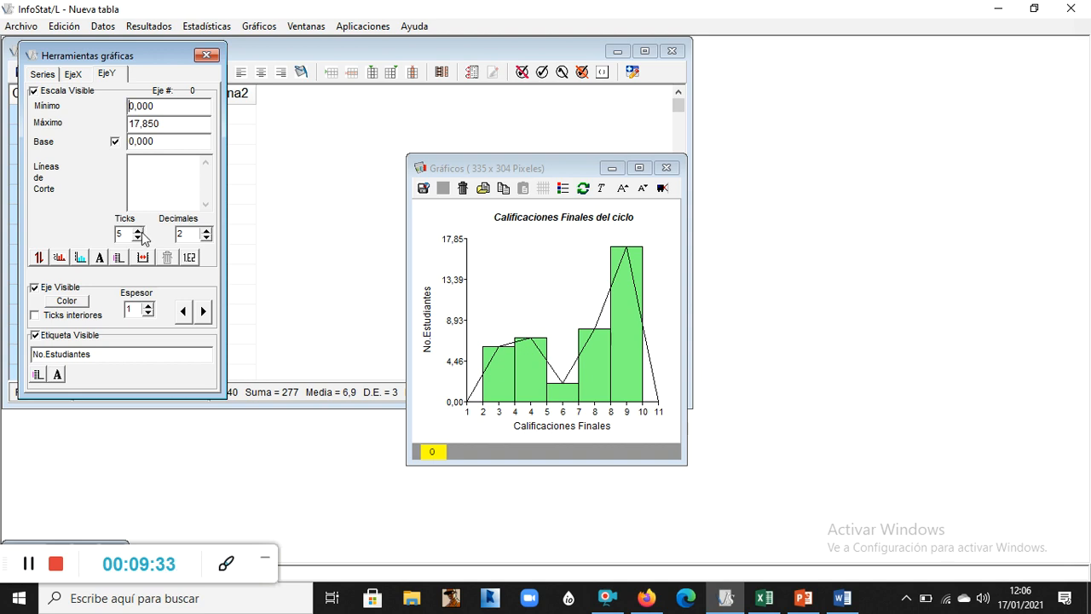
{"action": "left_click", "coordinate": [197, 232]}
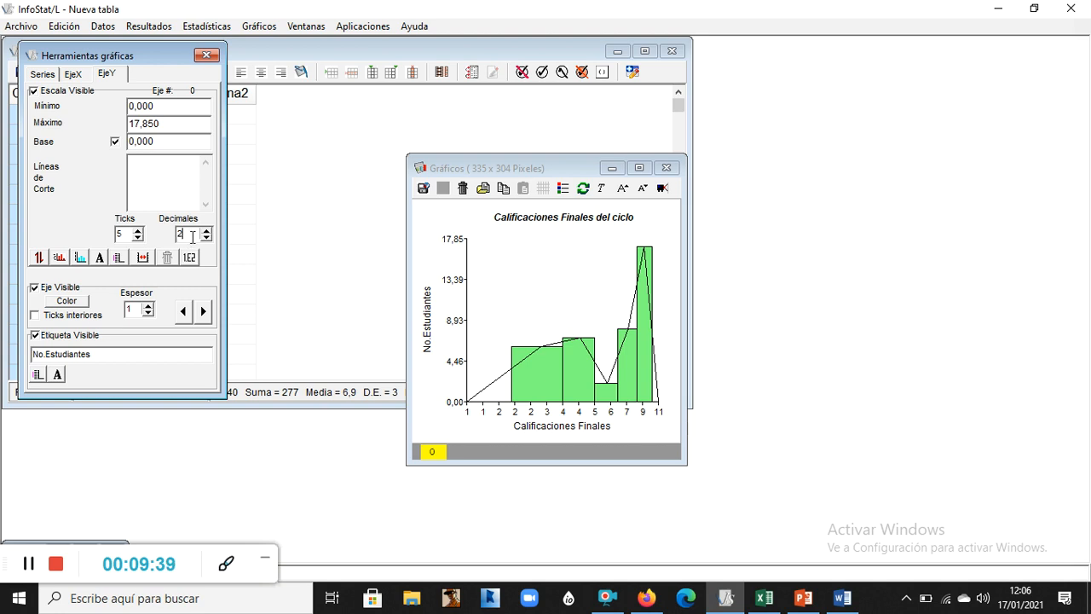
{"action": "left_click", "coordinate": [206, 238]}
{"action": "left_click", "coordinate": [206, 238]}
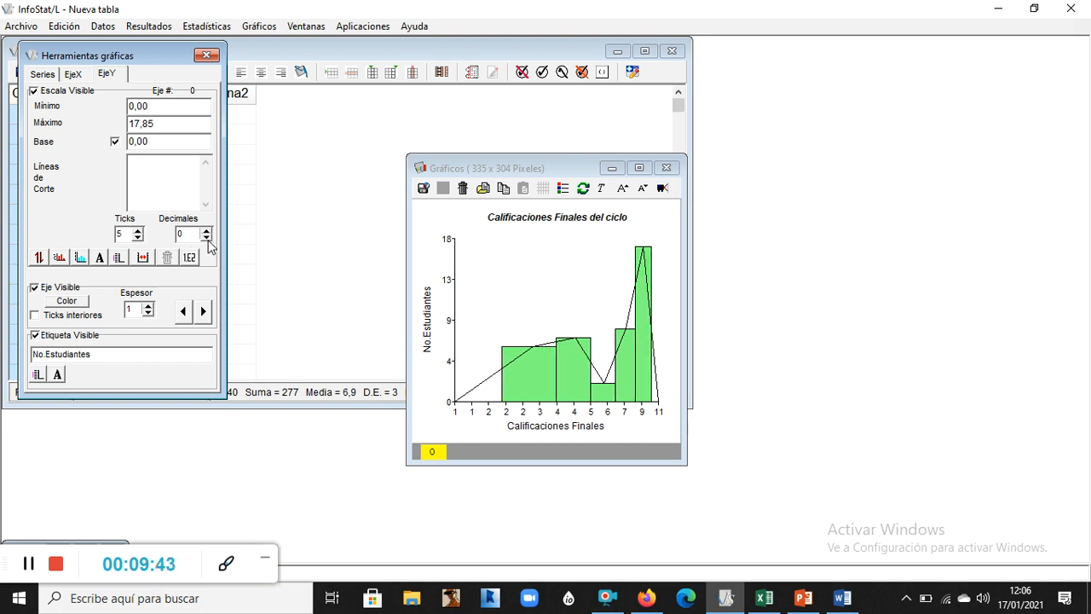
Increase the number of ticks on the histogram's vertical axis to 13.
{"action": "left_click", "coordinate": [138, 231]}
{"action": "left_click", "coordinate": [138, 231]}
{"action": "left_click", "coordinate": [138, 231]}
{"action": "left_click", "coordinate": [138, 231]}
{"action": "left_click", "coordinate": [138, 231]}
{"action": "left_click", "coordinate": [139, 231]}
{"action": "left_click", "coordinate": [138, 231]}
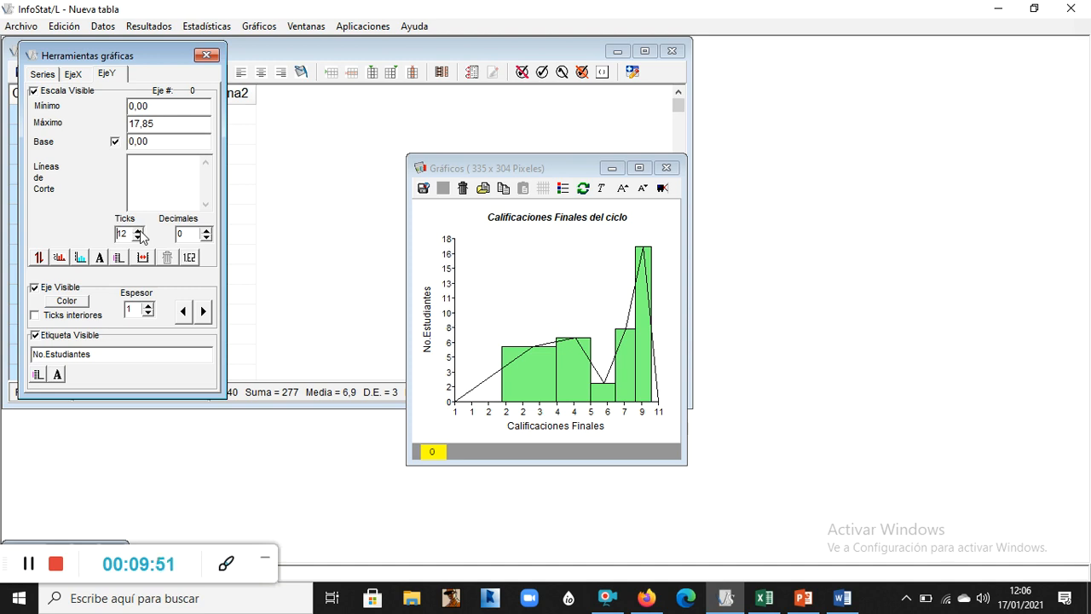
{"action": "left_click", "coordinate": [138, 230]}
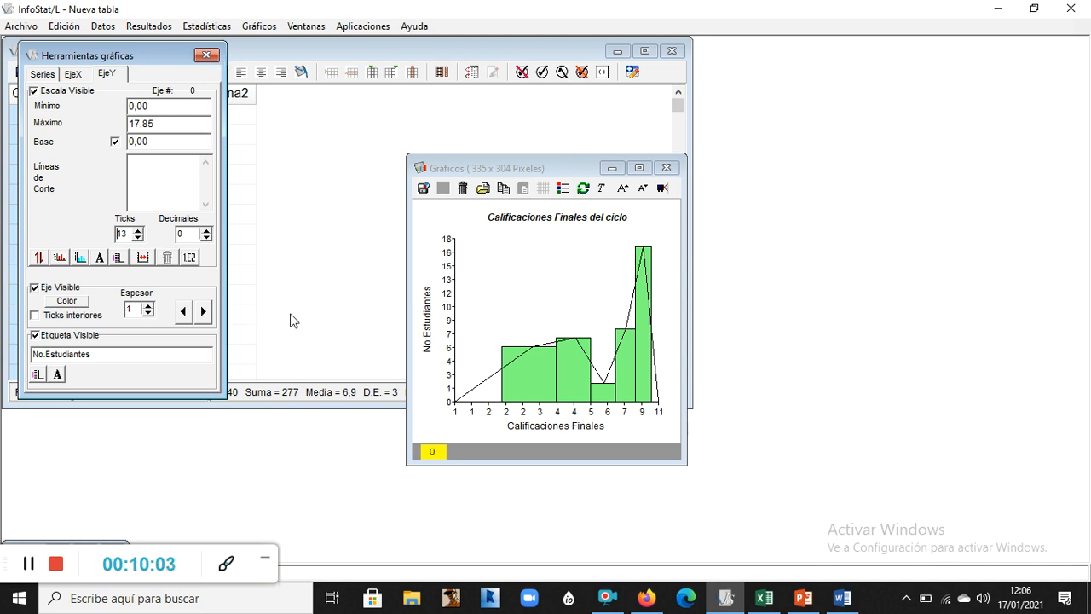
View the histogram maximised, and minimise InfoStat and the Excel workbook to reach the desktop.
{"action": "left_click", "coordinate": [631, 171]}
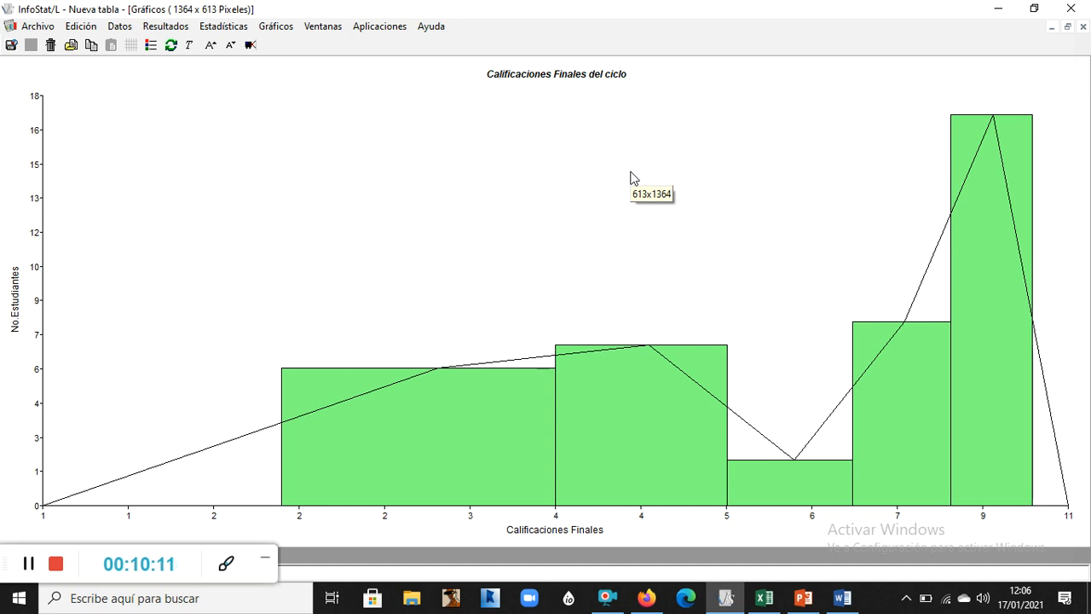
{"action": "left_click", "coordinate": [1034, 8]}
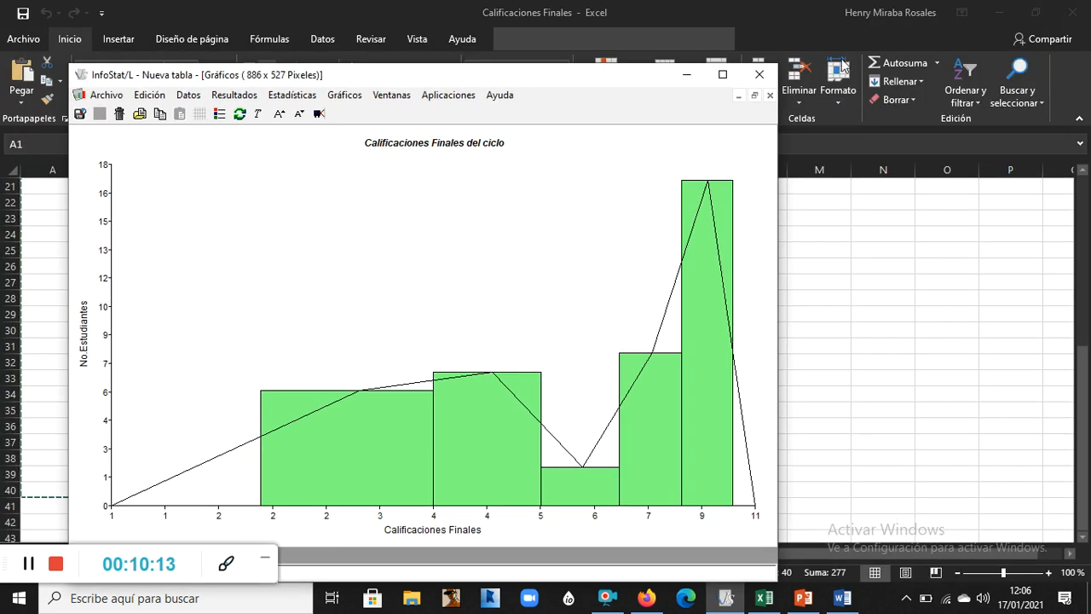
{"action": "left_click", "coordinate": [688, 76]}
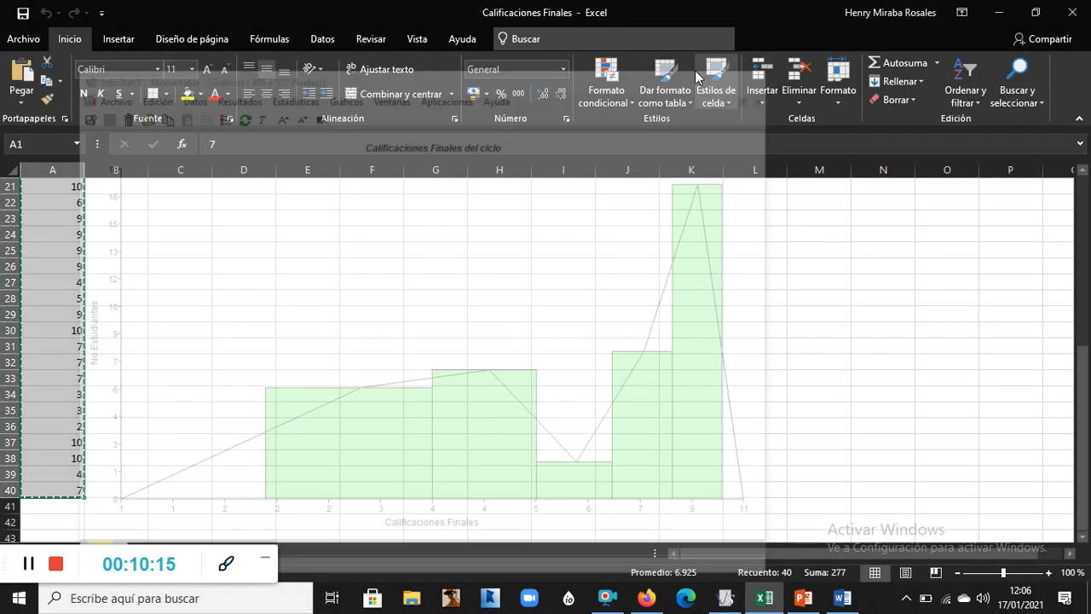
{"action": "left_click", "coordinate": [1009, 13]}
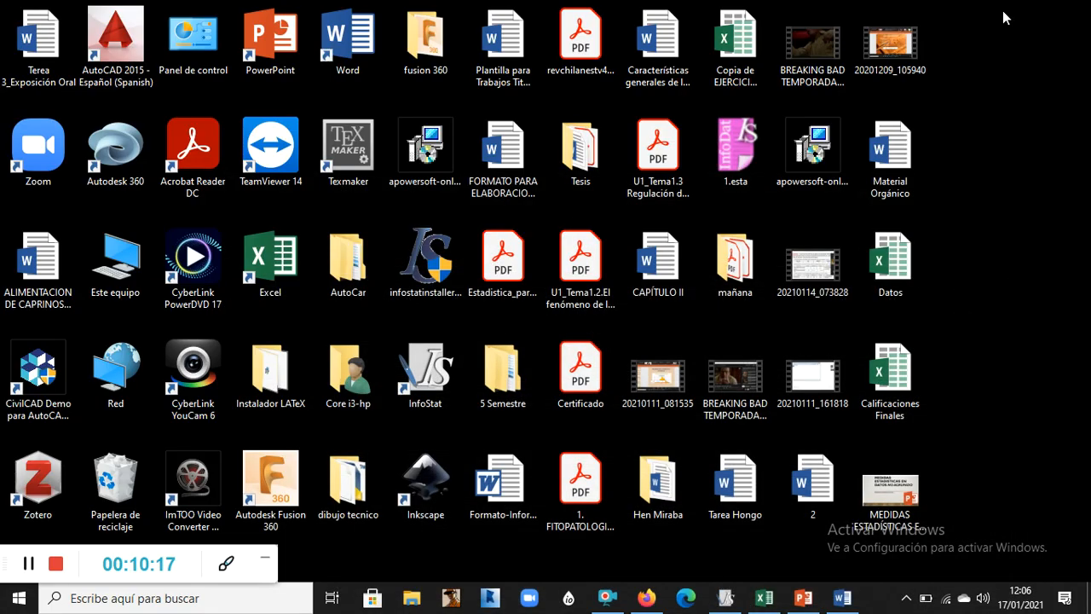